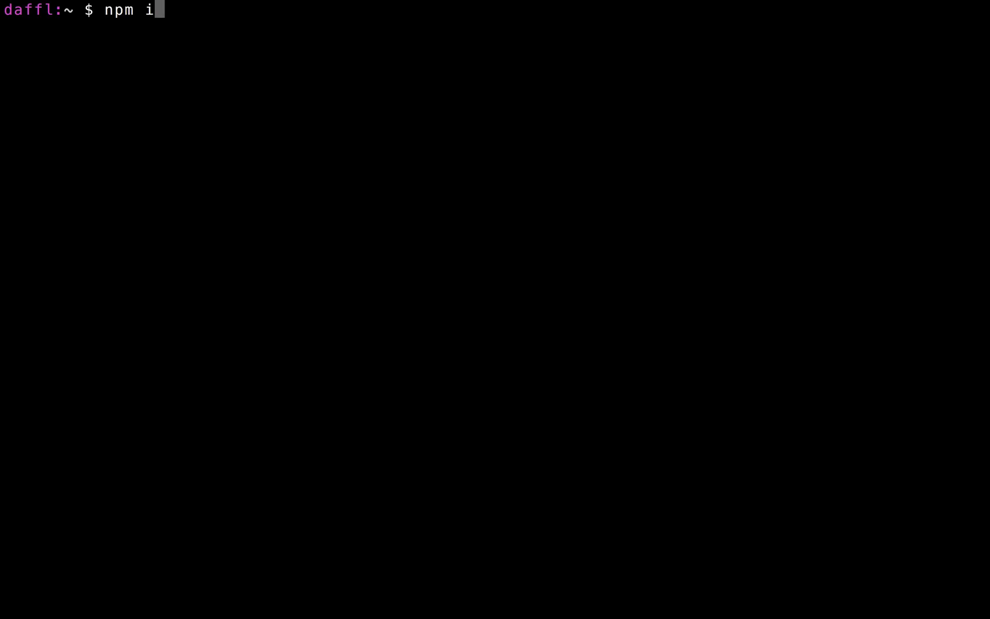
Step: Replace the half-typed npm install line with the mysam command to launch Sam
text(mysam -)
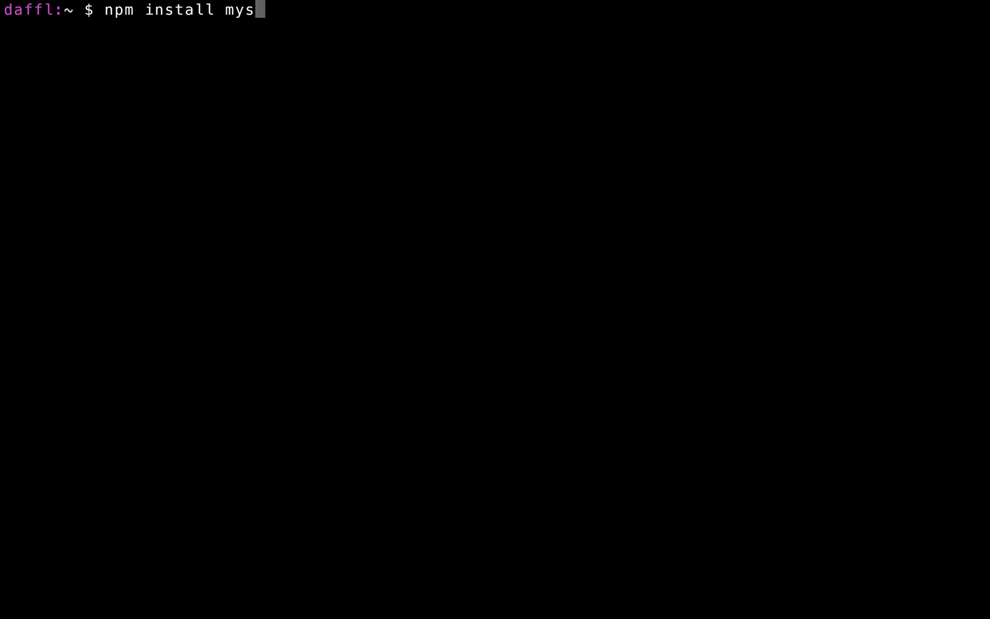
key(BackSpace)
key(BackSpace)
key(BackSpace)
key(BackSpace)
key(BackSpace)
key(BackSpace)
key(BackSpace)
key(BackSpace)
key(BackSpace)
key(BackSpace)
key(BackSpace)
key(BackSpace)
key(BackSpace)
key(BackSpace)
key(BackSpace)
key(BackSpace)
key(BackSpace)
key(BackSpace)
key(BackSpace)
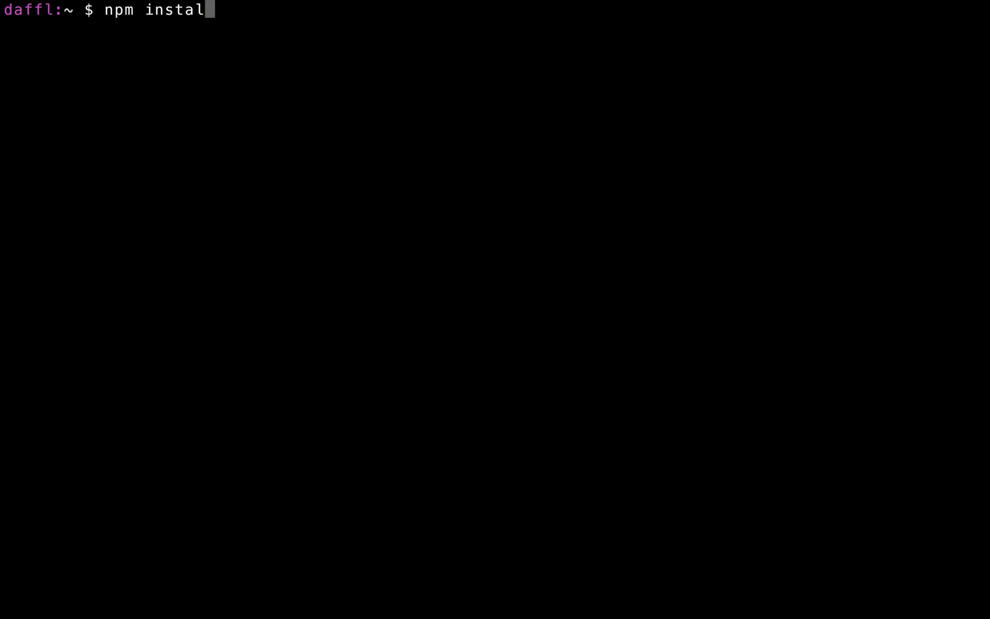
text(mysam)
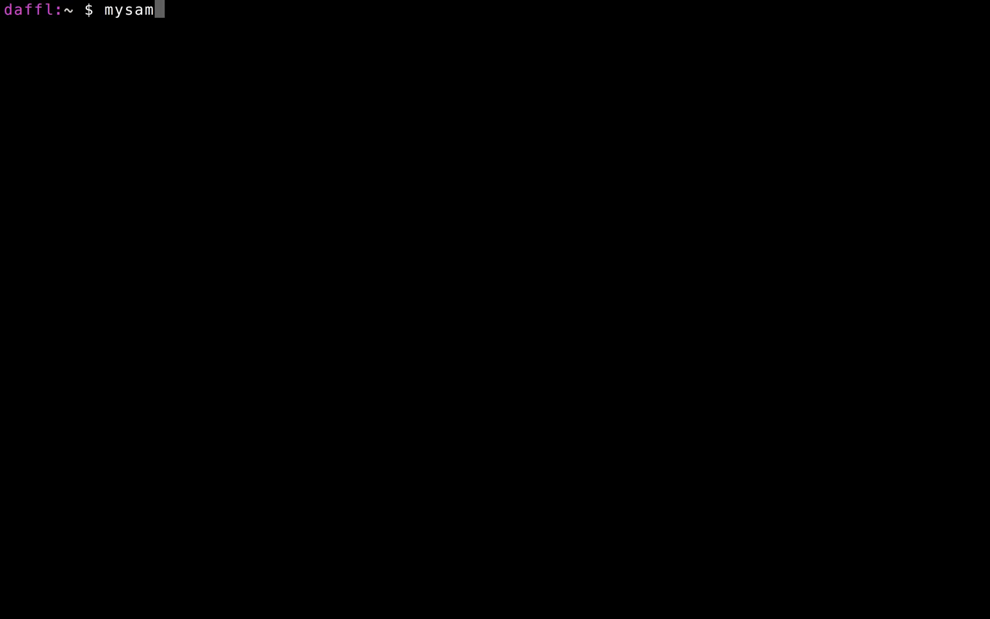
key(Return)
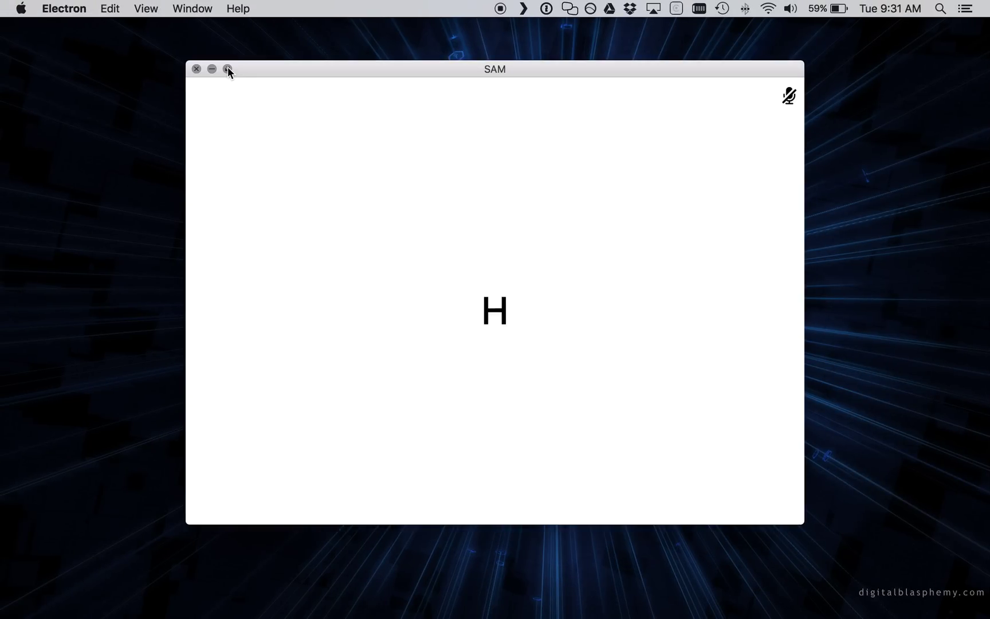
Step: Make the Sam window full screen, then speak and submit your name by voice
click(227, 69)
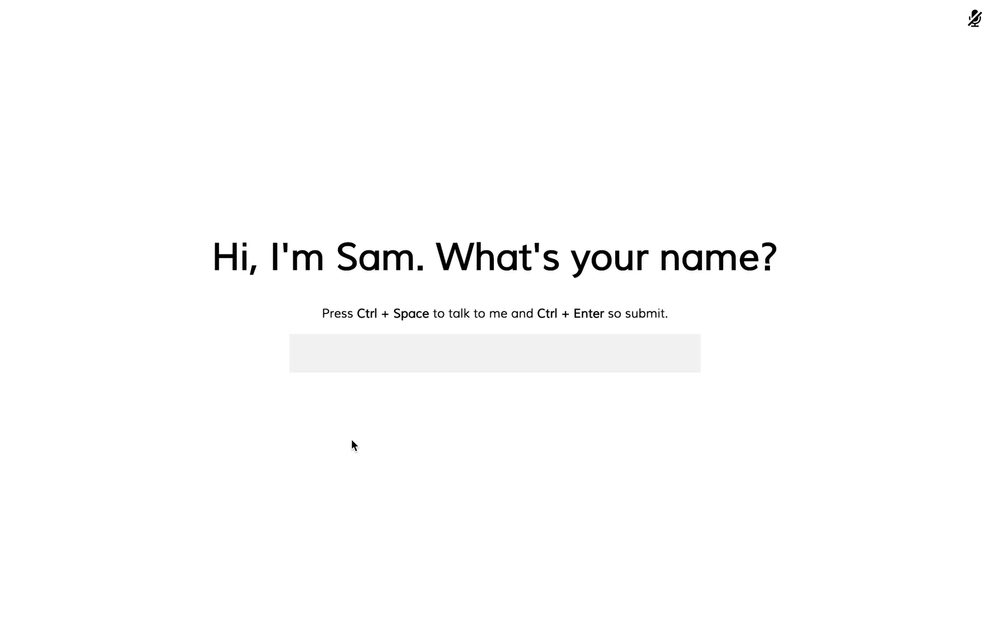
key(ctrl+space)
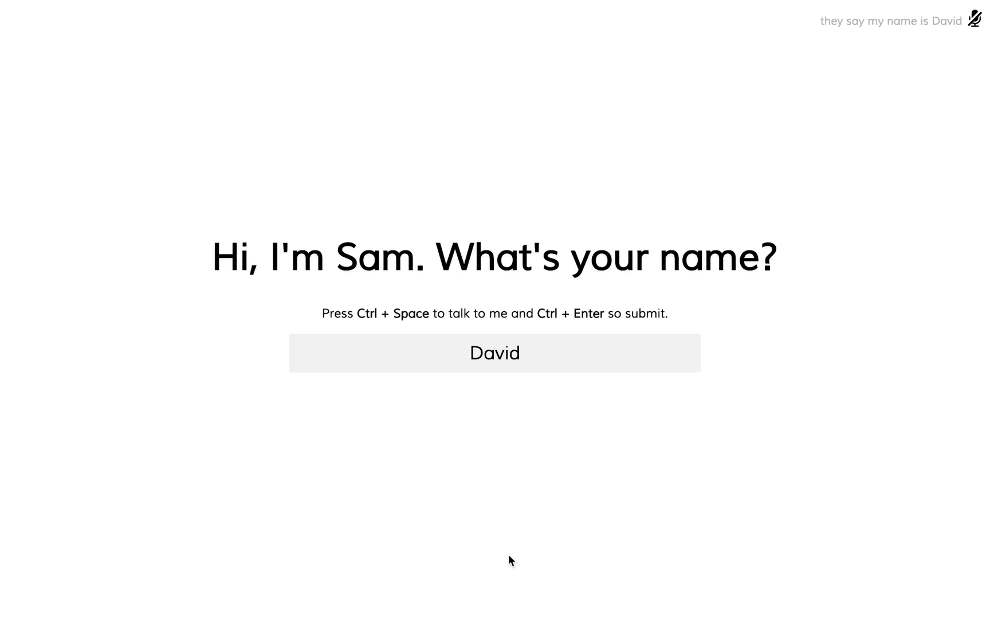
key(ctrl+Return)
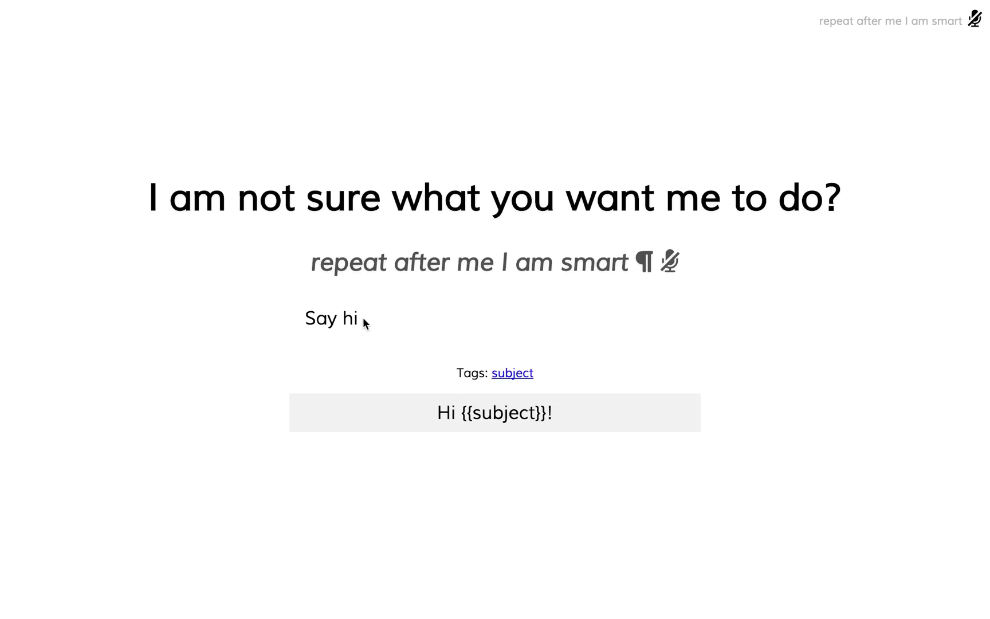
Step: Set the phrase's action to Make a reply and begin writing the {{subject}}! reply
click(359, 319)
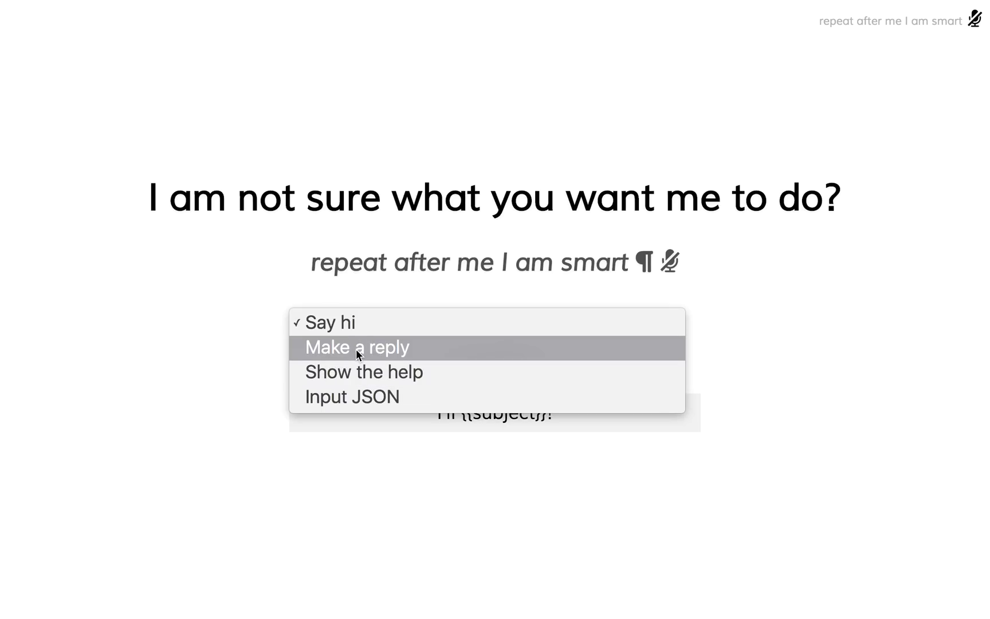
click(356, 349)
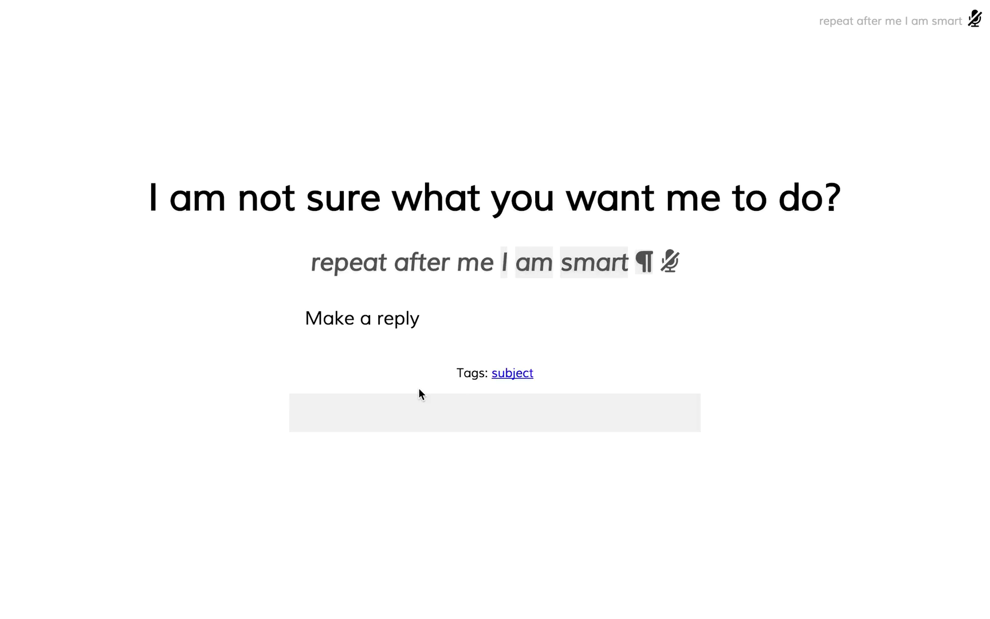
click(427, 417)
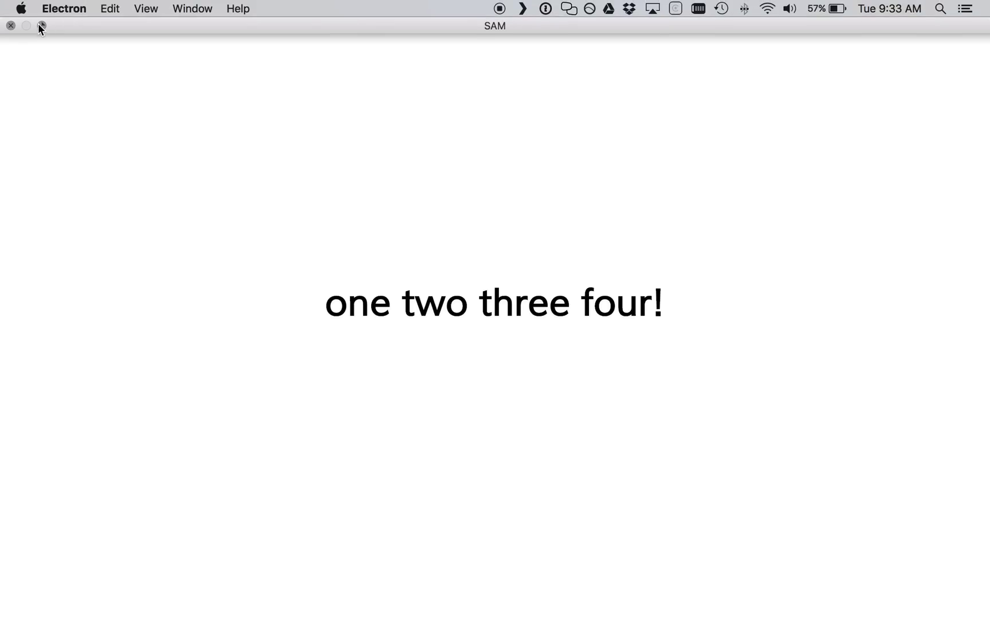
Step: Take the Sam window out of full screen
click(40, 25)
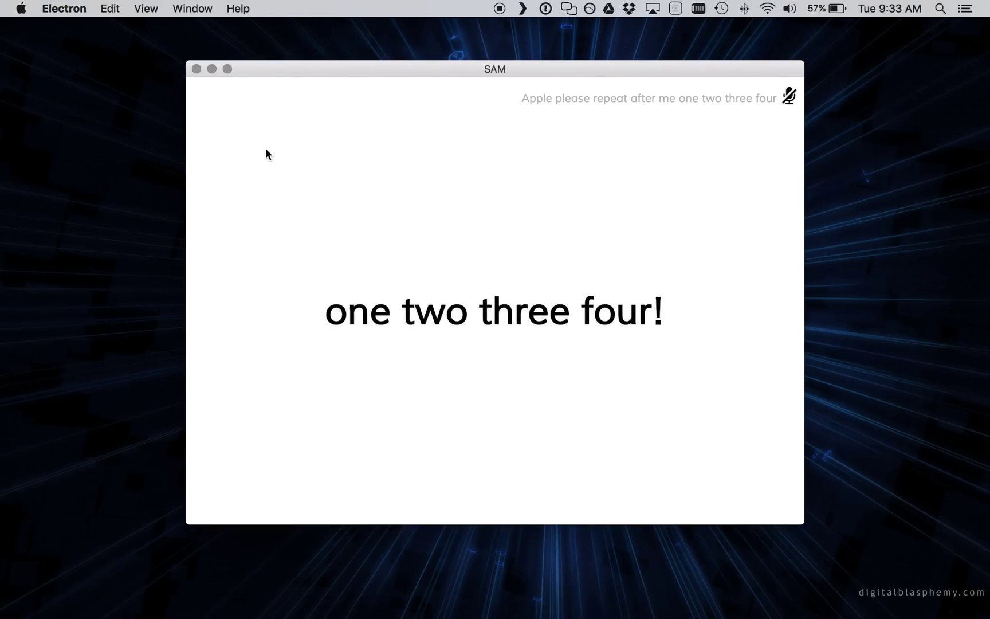
Step: Quit Sam, install mysam-weather globally with npm install mysam-weather -g, and relaunch mysam
key(cmd+q)
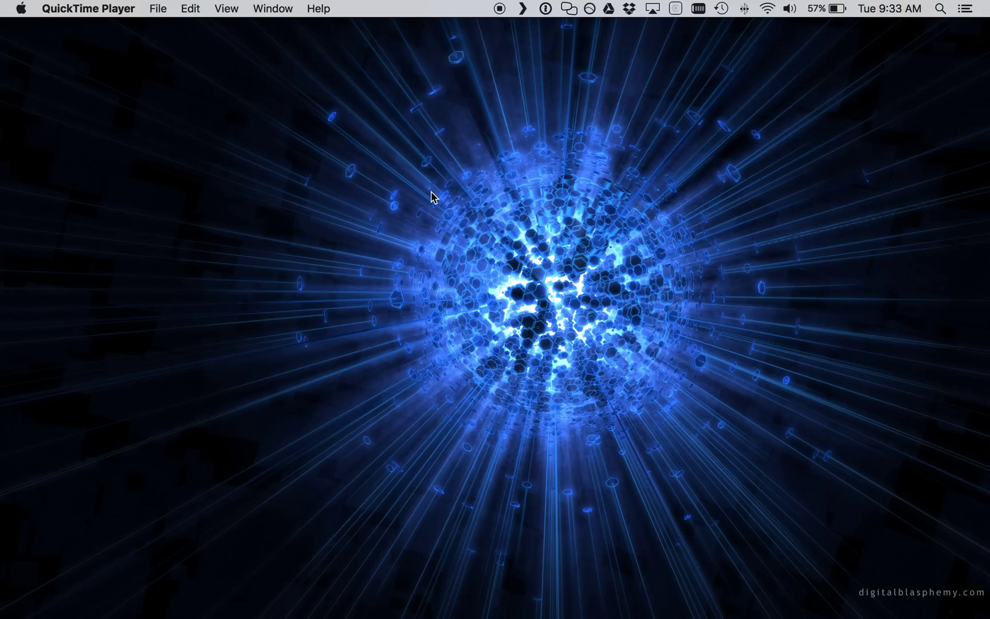
key(ctrl+Right)
text(n)
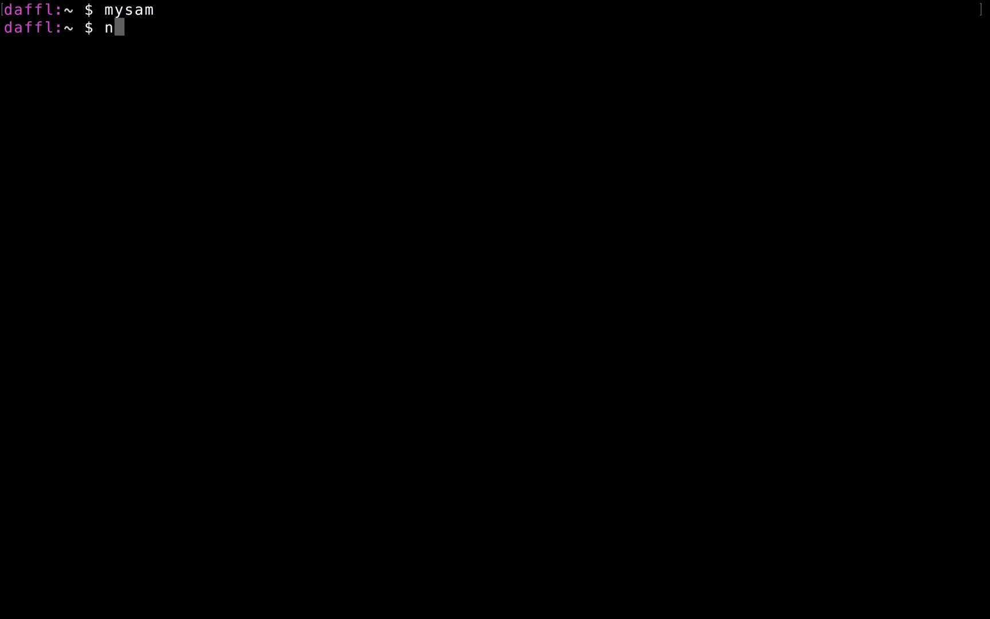
text(pm install mysam-weather -g)
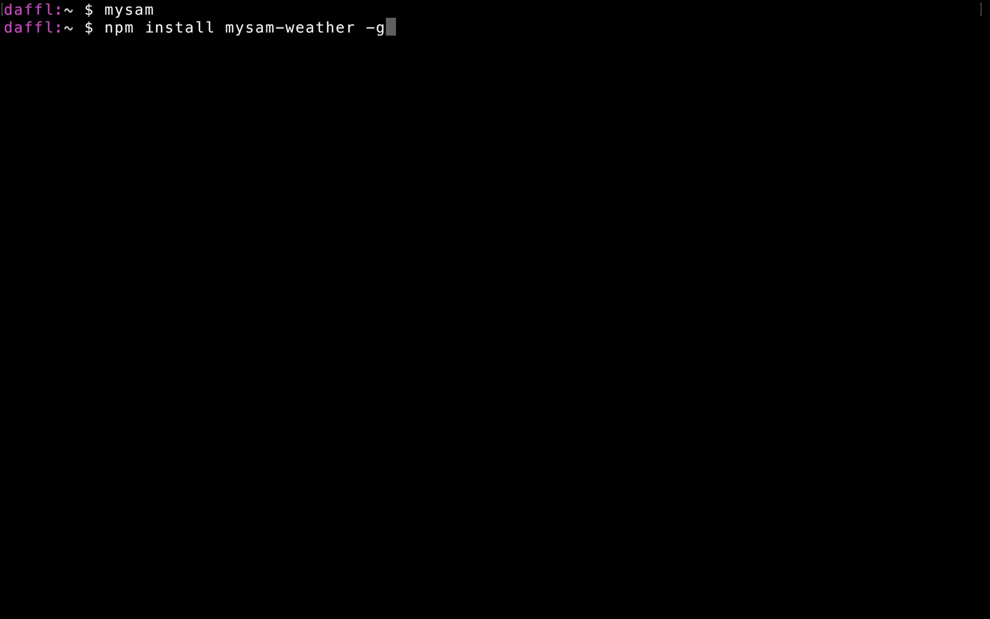
key(Return)
text(mysam)
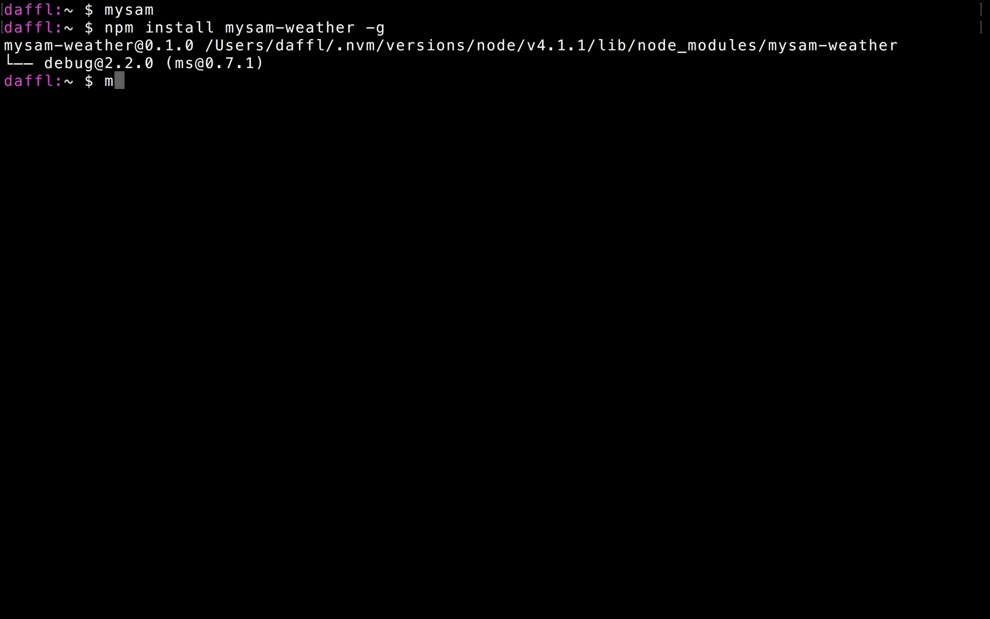
key(Return)
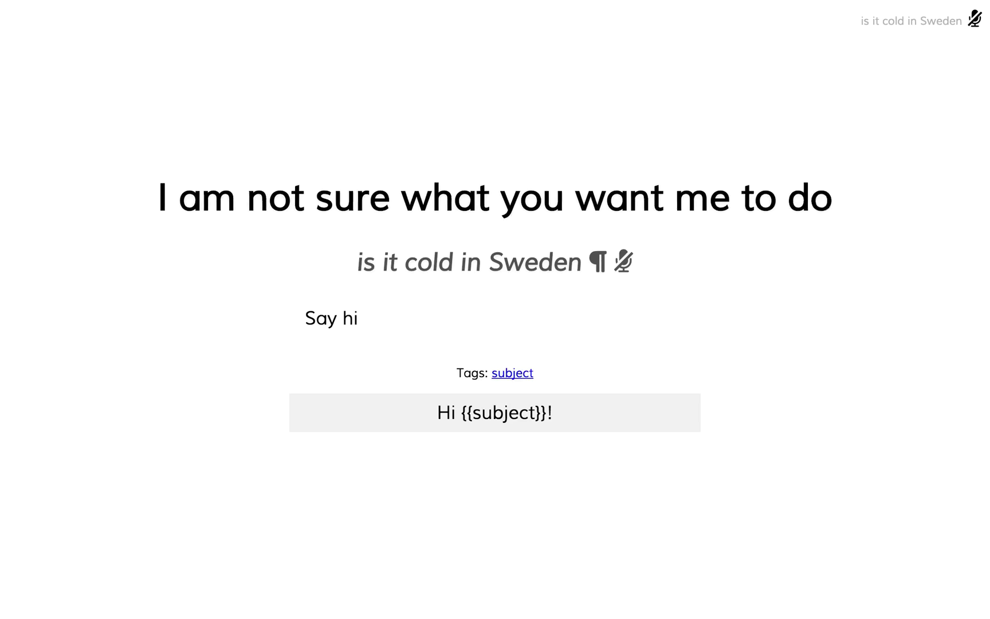
Step: Teach Sam to answer 'is it cold in Sweden' with the Tell you the weather action
click(352, 310)
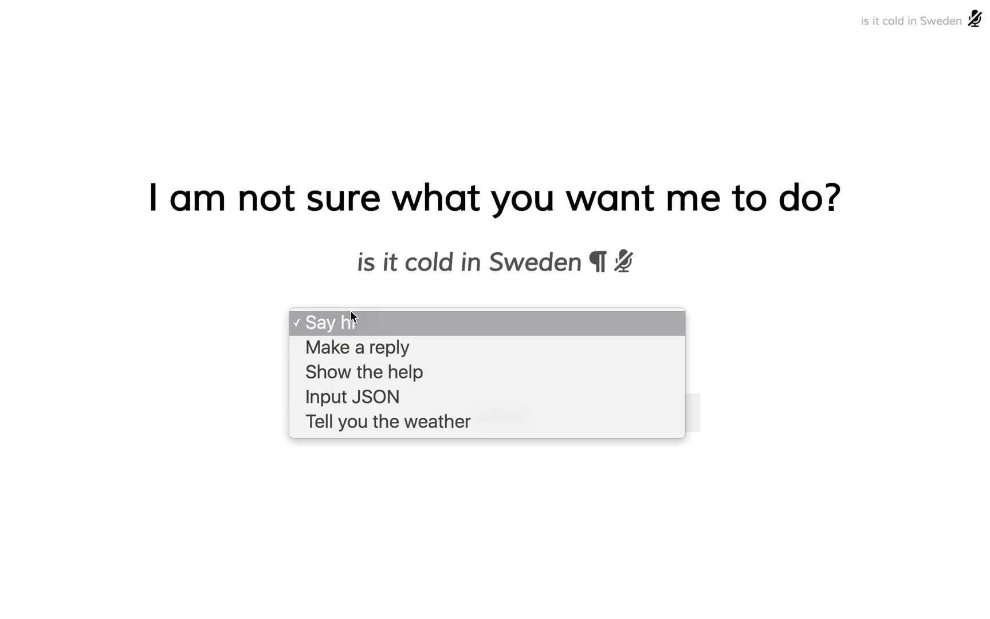
click(338, 422)
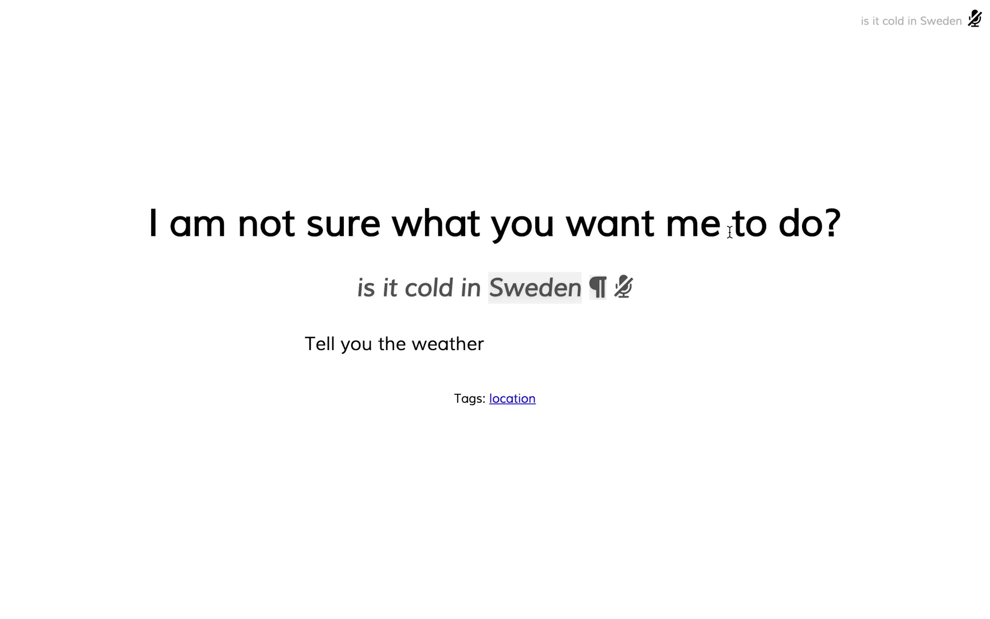
key(Return)
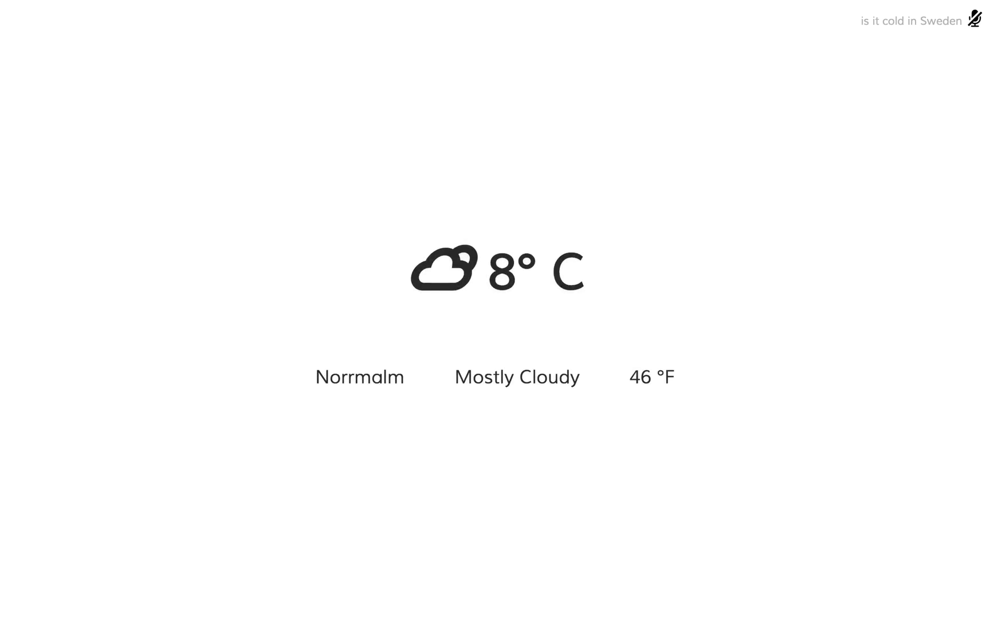